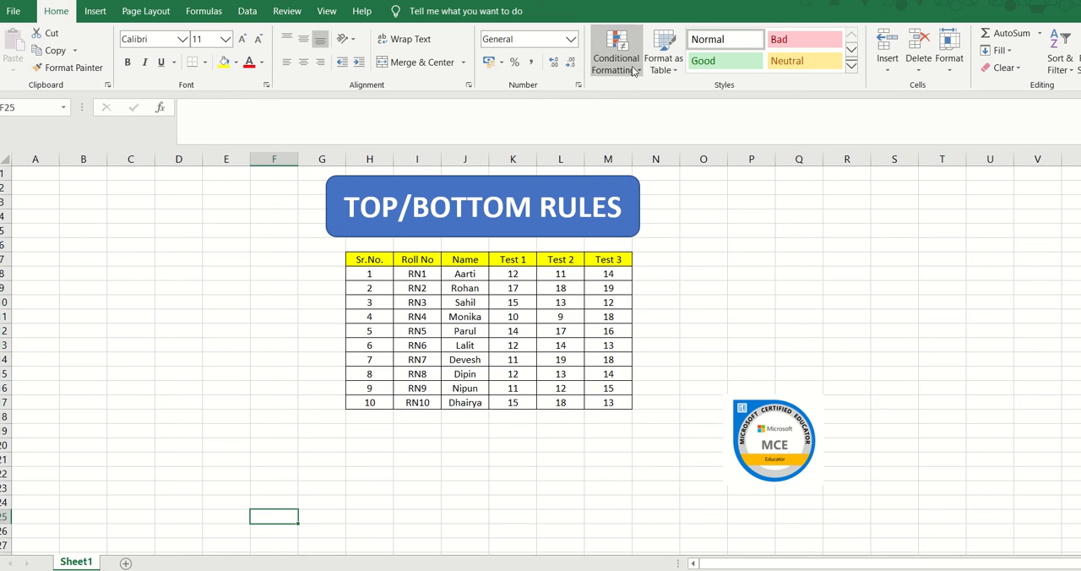
click(639, 73)
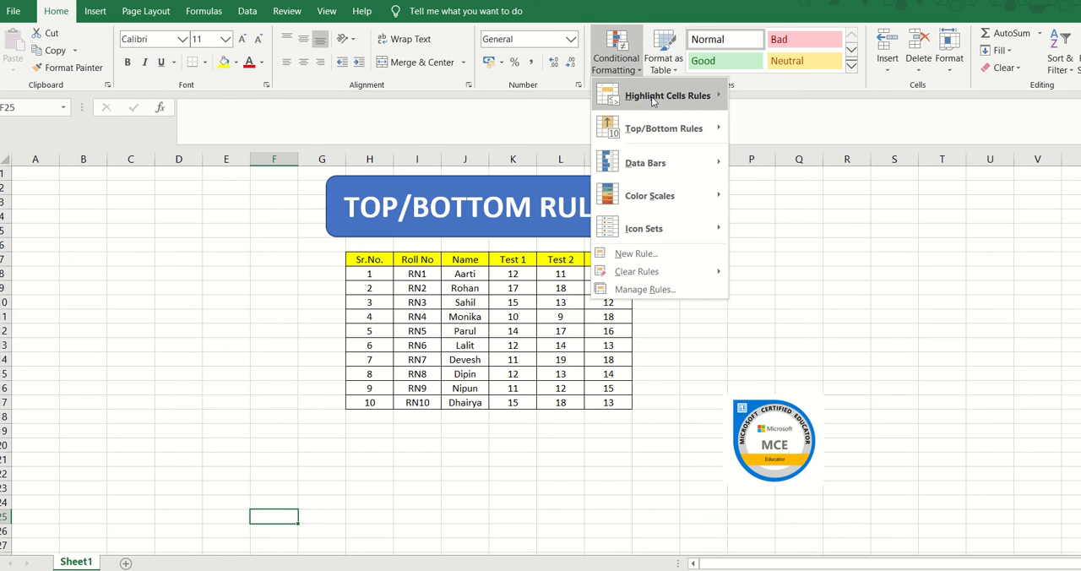
mouse_move(652, 101)
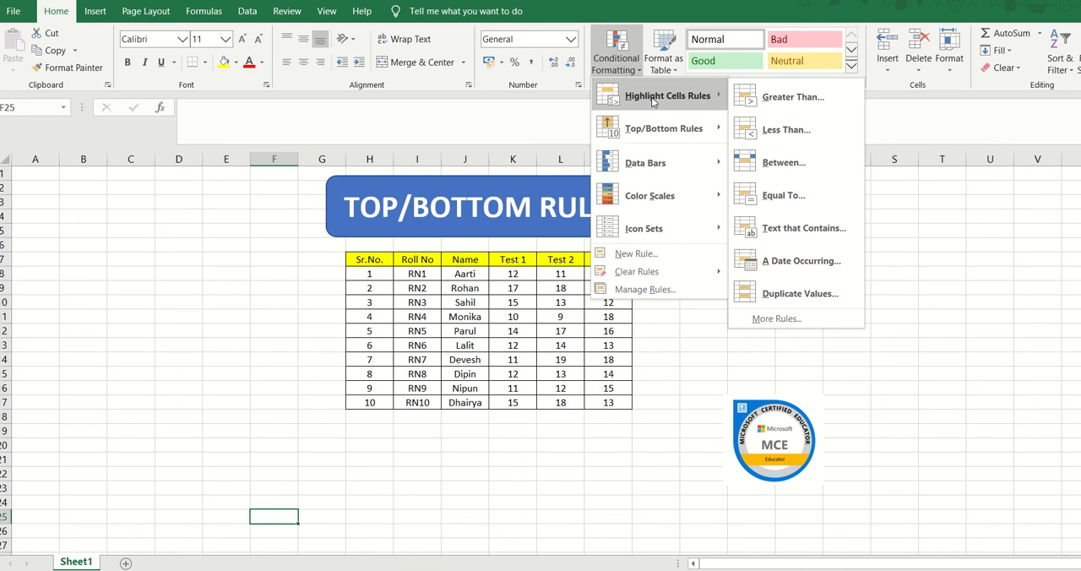
mouse_move(674, 131)
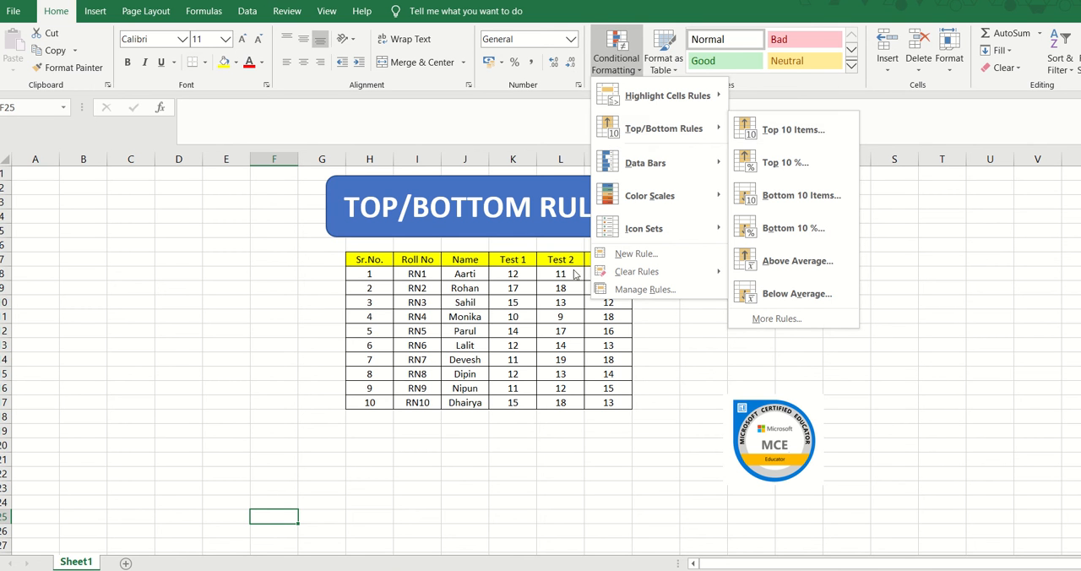
click(532, 282)
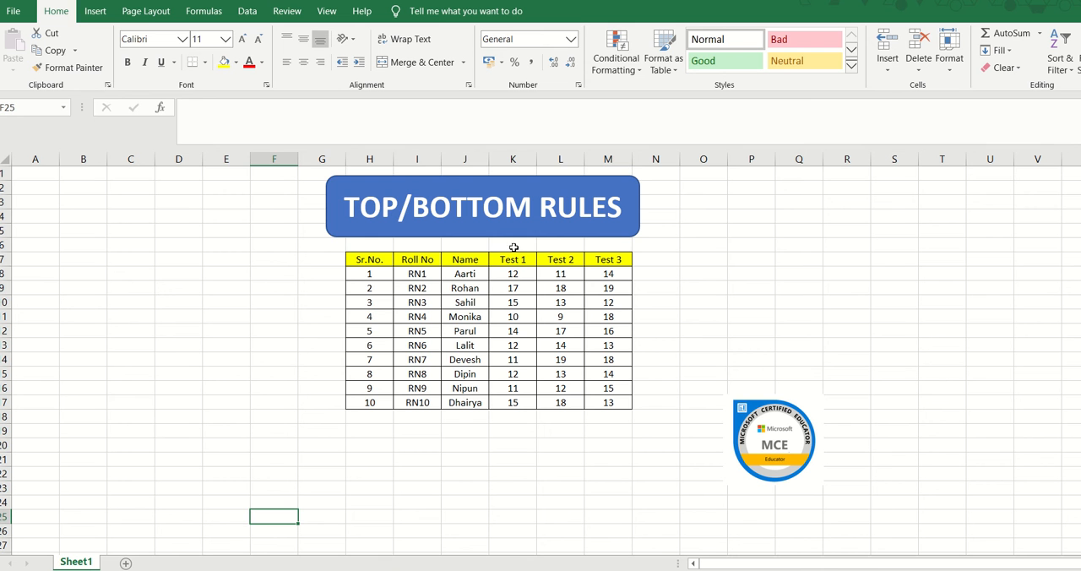
Select the whole test-score table including its header row, from Sr.No. to the last Test 3 score (H7:M17)
click(374, 259)
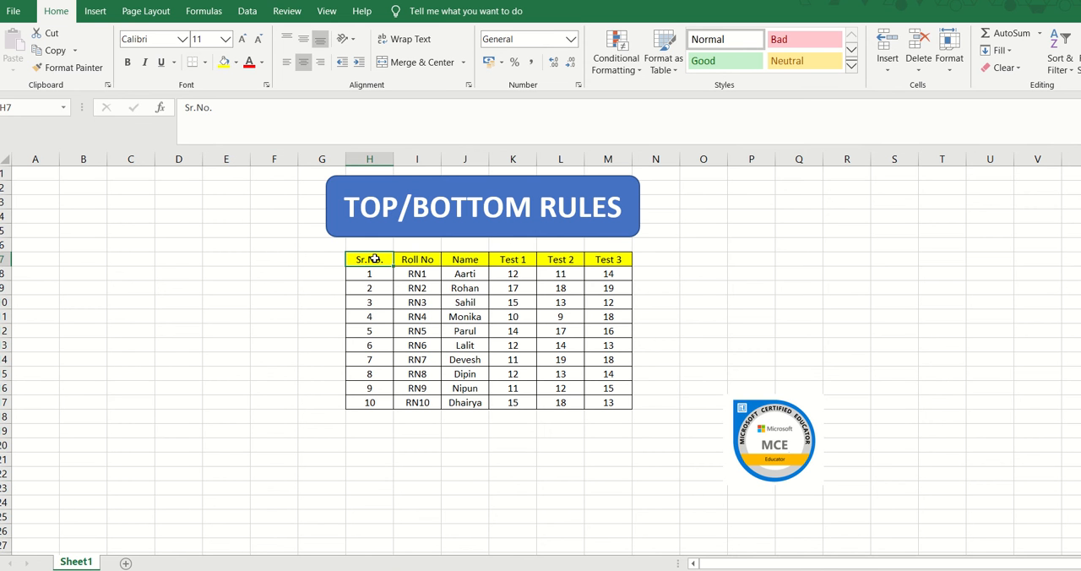
key(shift+Right)
key(shift+Right)
key(shift+Right)
key(shift+Right)
key(shift+Right)
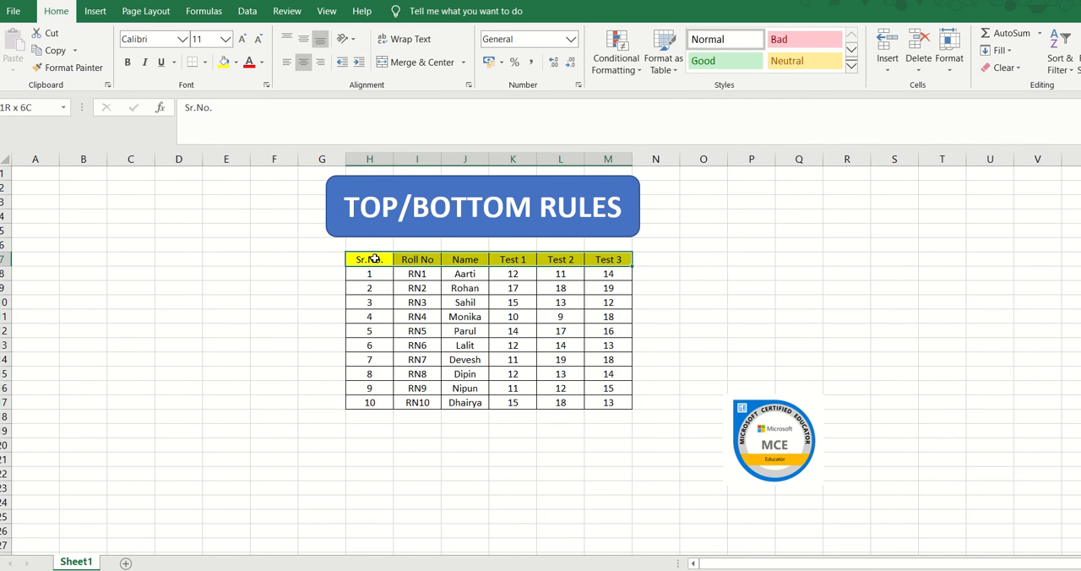
key(shift+Down)
key(shift+Down)
key(shift+Down)
key(shift+Down)
key(shift+Down)
key(shift+Down)
key(shift+Down)
key(shift+Down)
key(shift+Down)
key(shift+Down)
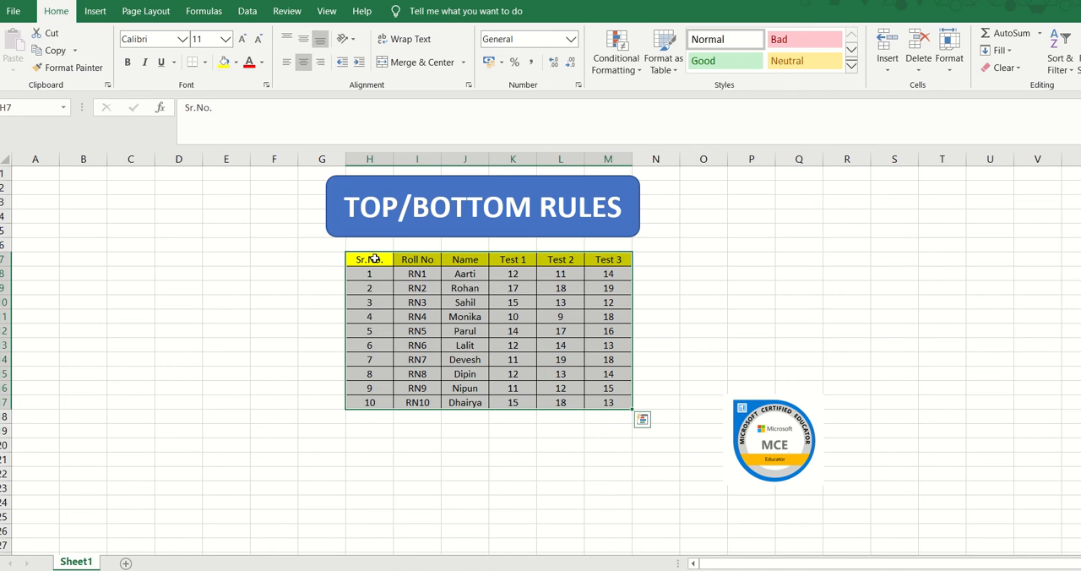
Apply a Top 10 Items conditional formatting rule to the selected table, highlighting the top 8 with Light Red Fill with Dark Red Text
click(637, 75)
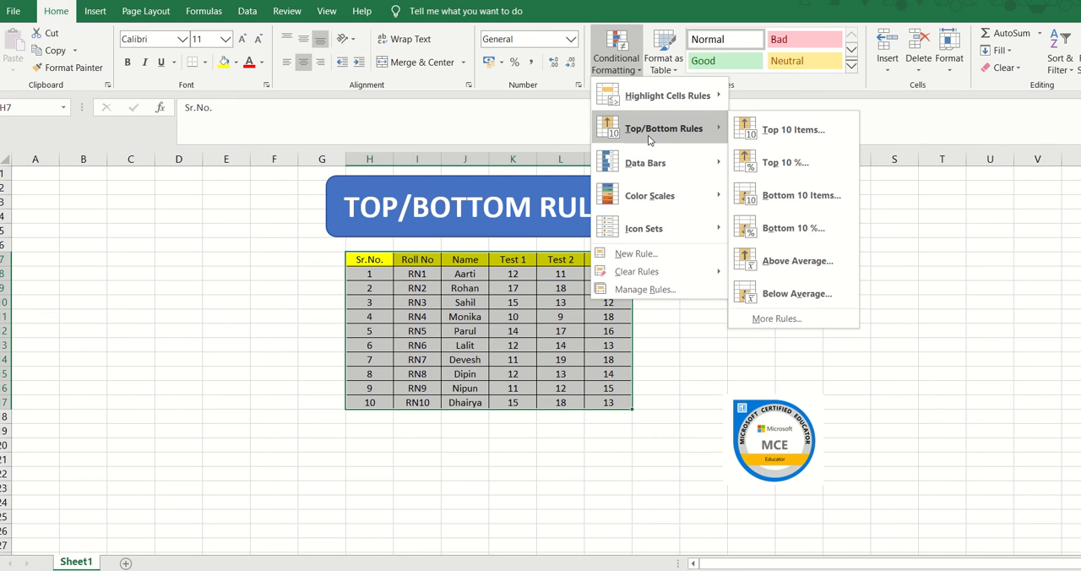
click(777, 133)
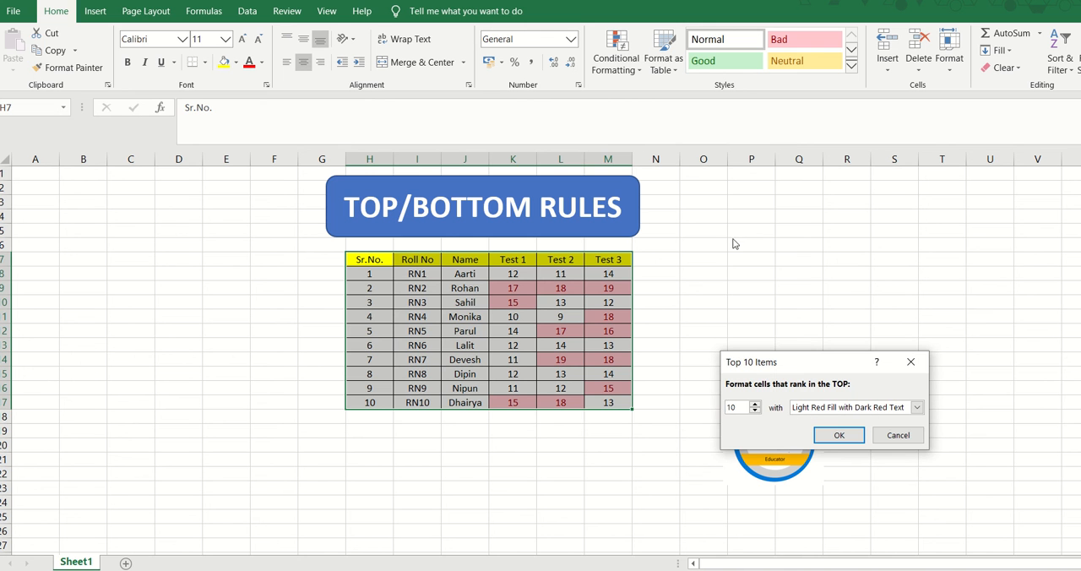
click(755, 411)
click(755, 411)
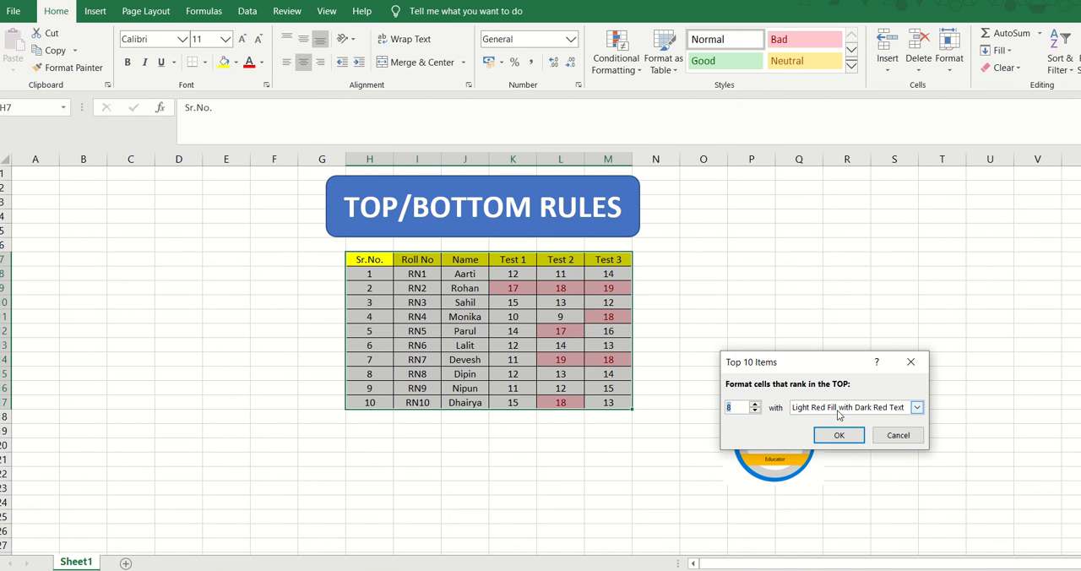
click(916, 408)
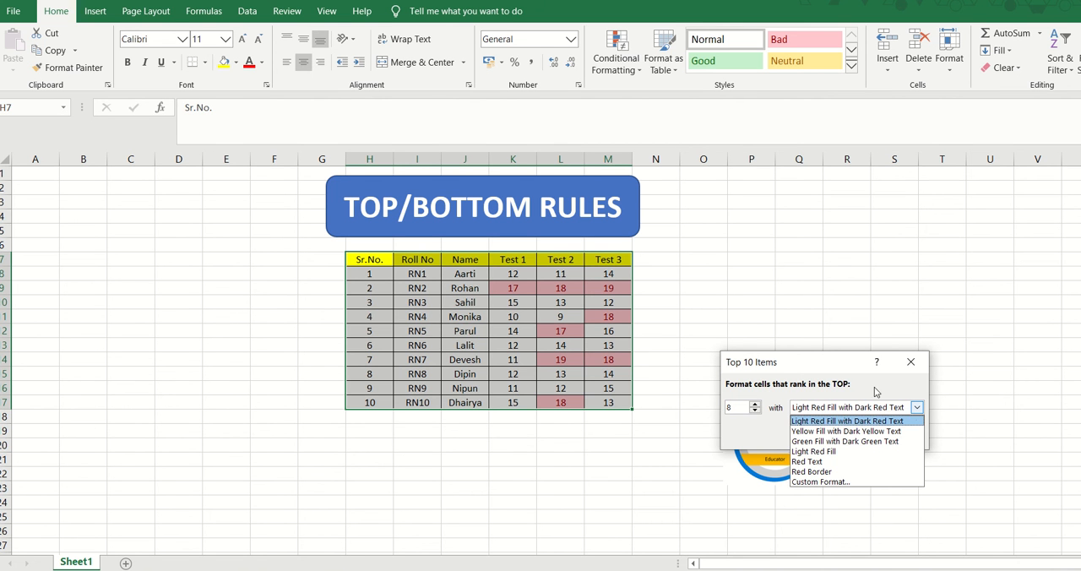
click(914, 409)
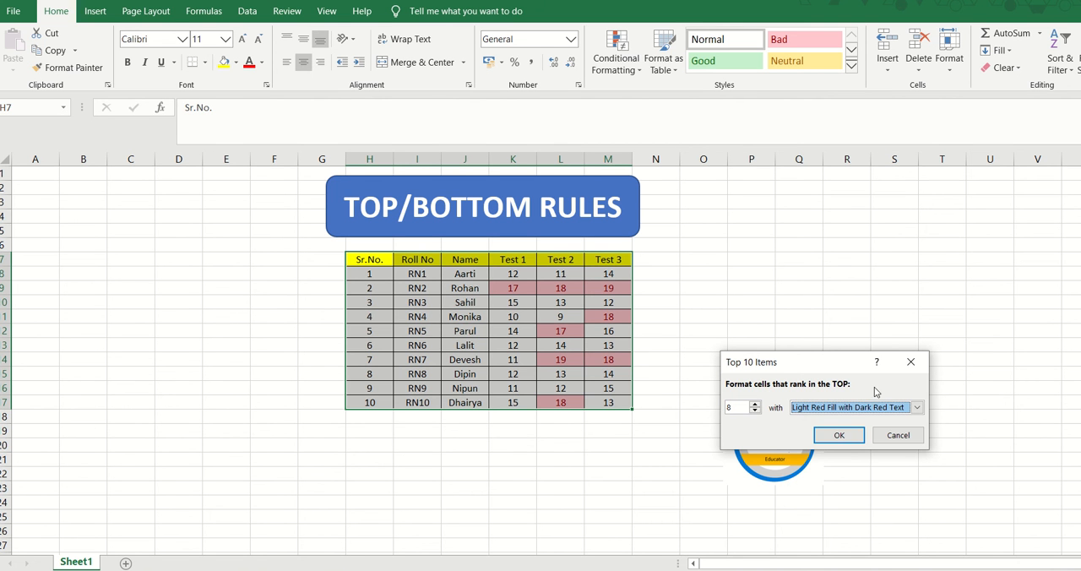
click(838, 436)
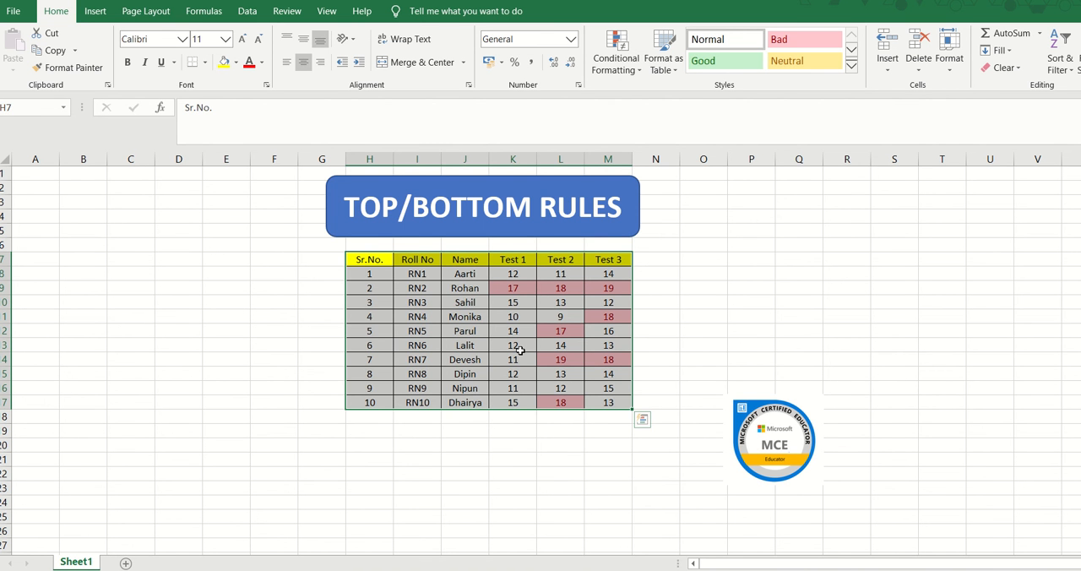
Undo the top-items highlighting on the table
click(639, 71)
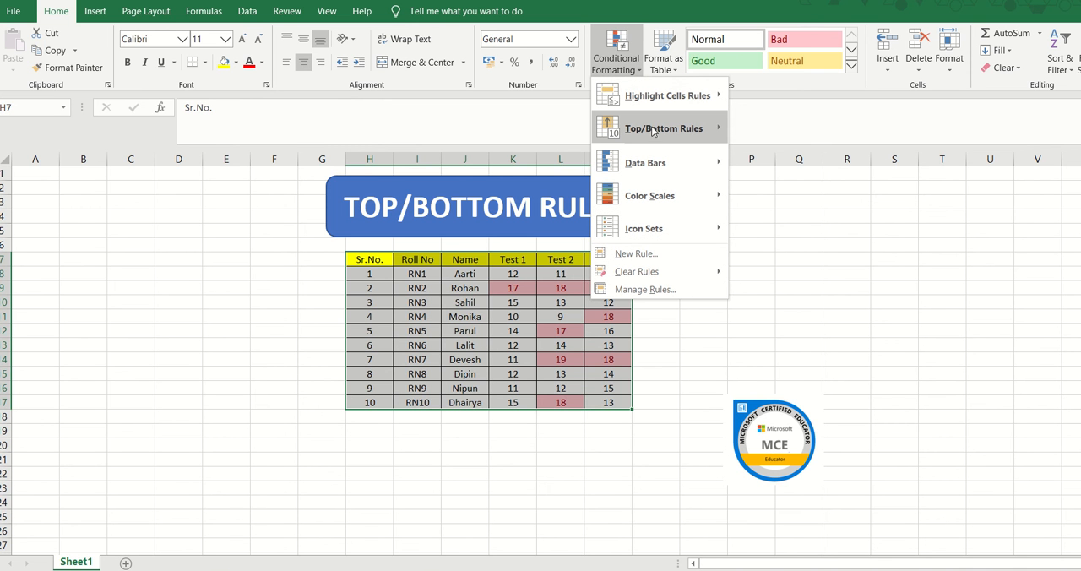
mouse_move(654, 131)
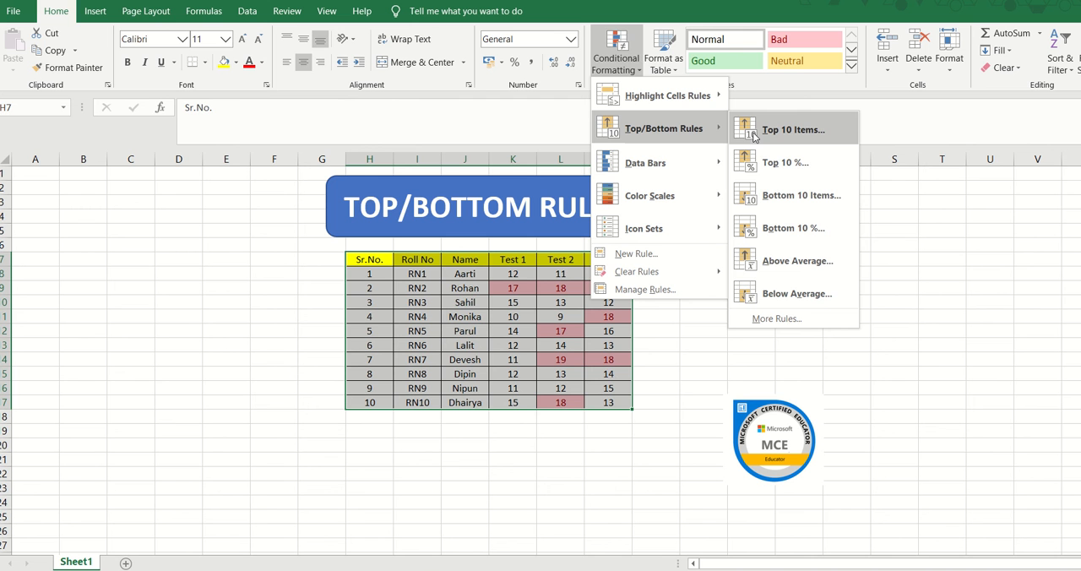
key(Escape)
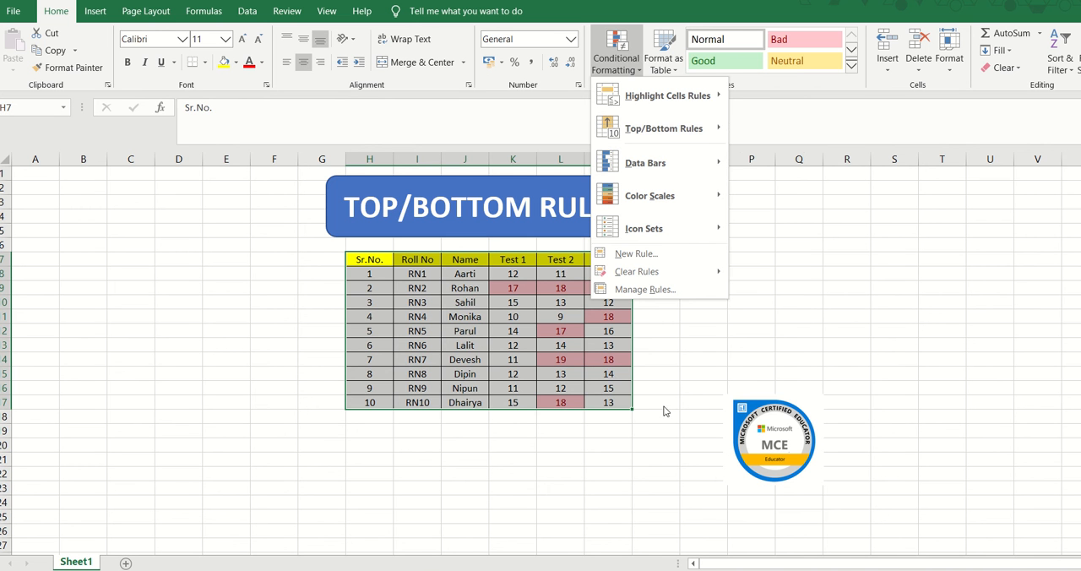
key(Escape)
key(ctrl+z)
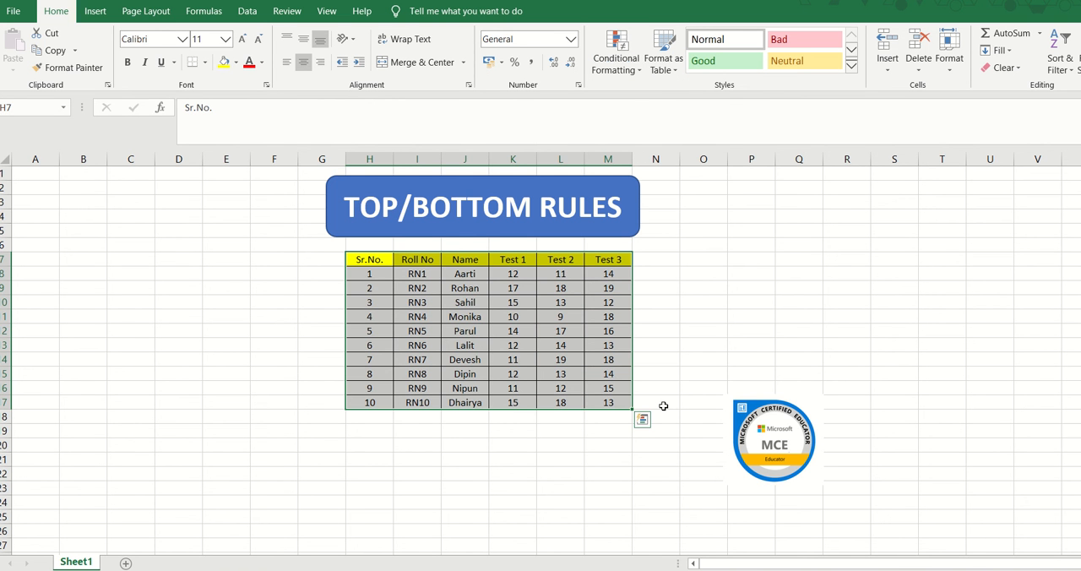
Preview a Top 10% rule on the table, trying other percentages before returning to 10 with Light Red Fill with Dark Red Text, and cancel it
click(640, 66)
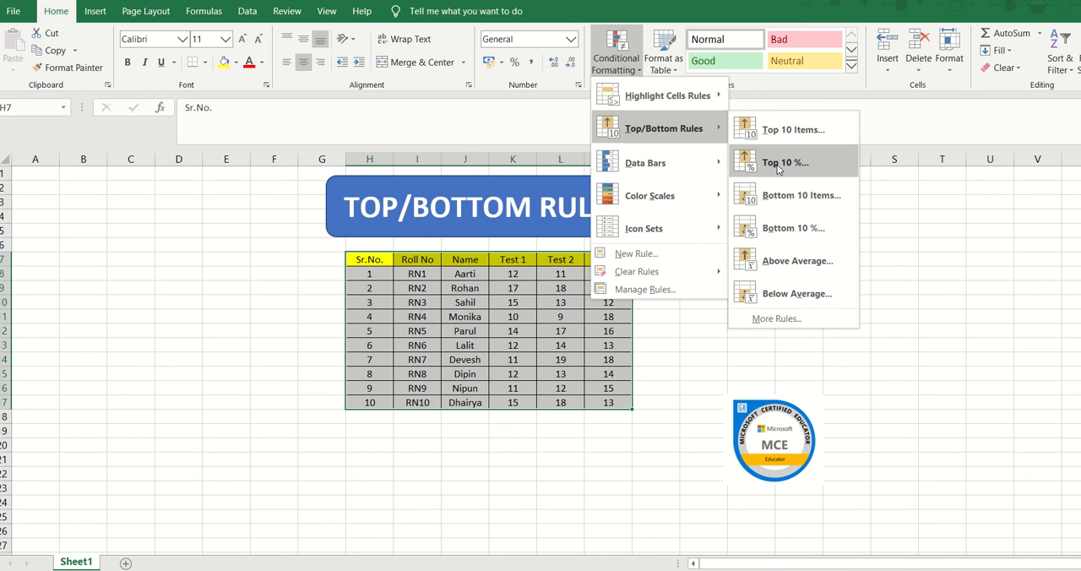
click(778, 163)
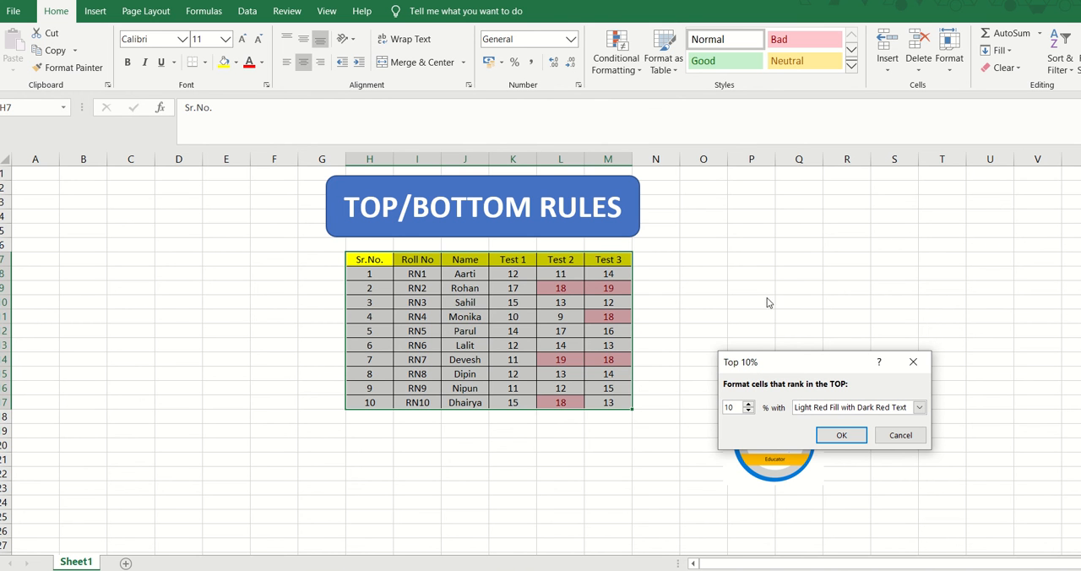
click(749, 411)
click(748, 411)
click(748, 405)
click(748, 405)
click(748, 405)
click(749, 412)
click(749, 412)
click(750, 412)
click(749, 412)
click(748, 406)
click(838, 413)
click(839, 412)
click(838, 412)
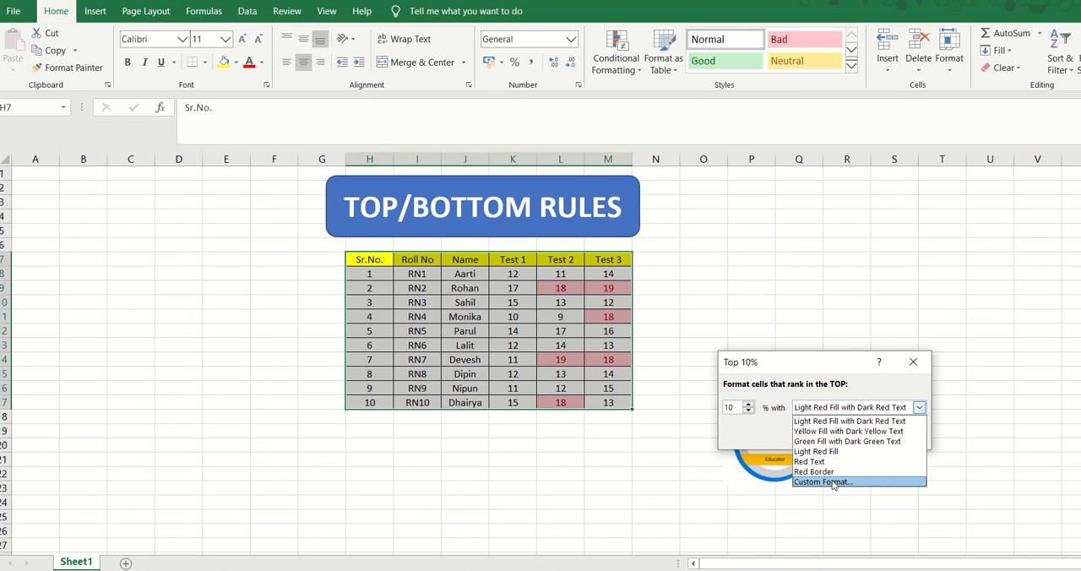
click(836, 422)
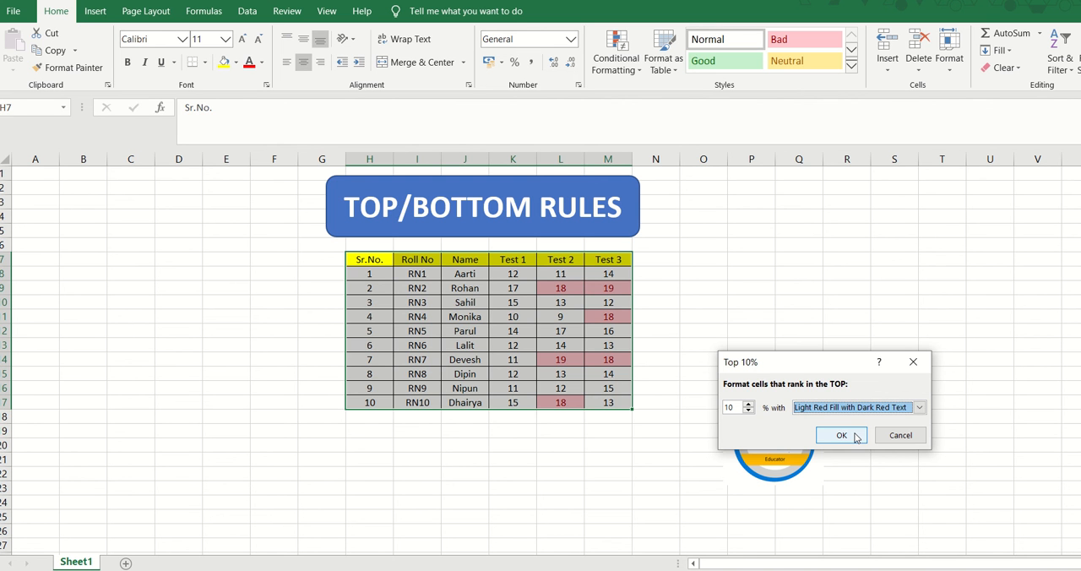
click(900, 435)
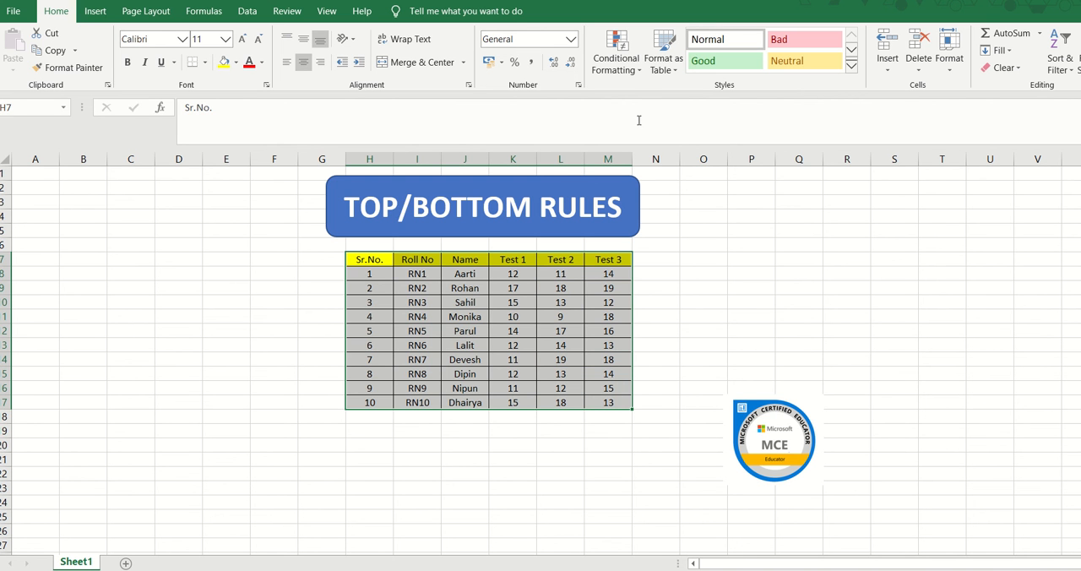
Preview a Bottom 10 Items rule on the whole table with 10 items, and cancel it
click(633, 81)
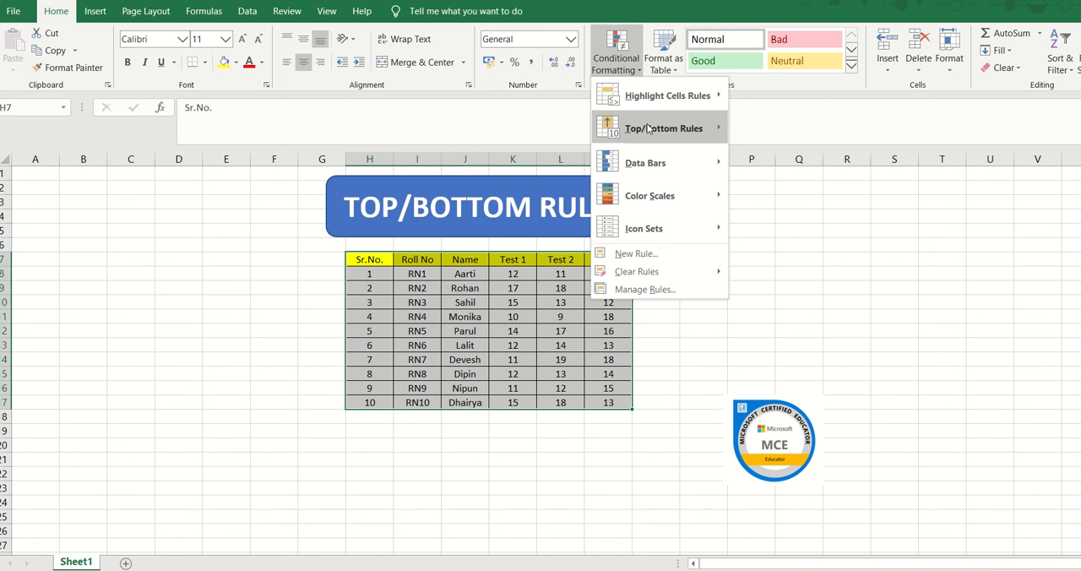
mouse_move(671, 131)
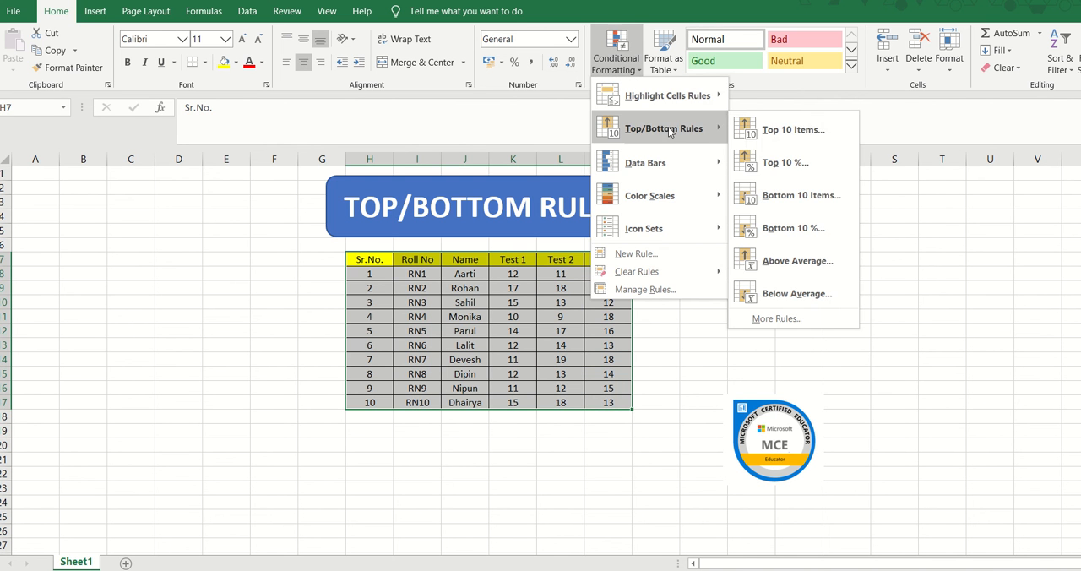
click(782, 210)
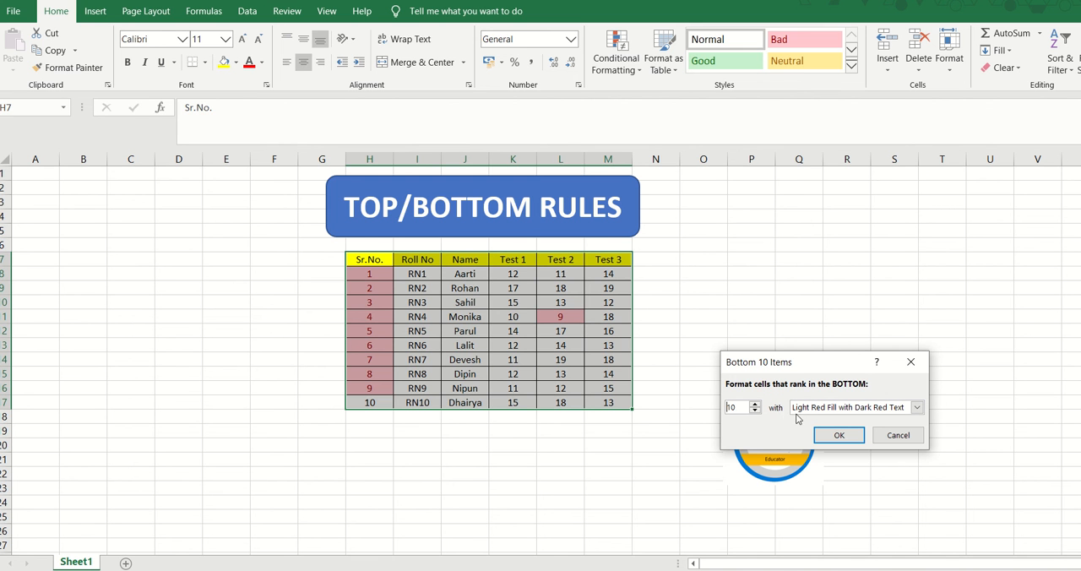
click(898, 435)
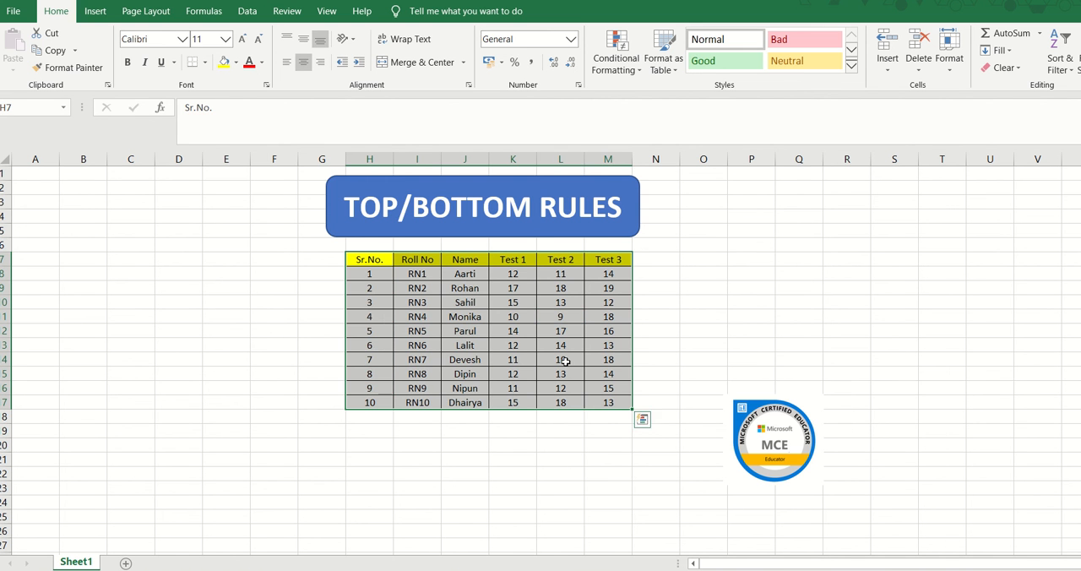
Select only the Test 1 to Test 3 scores of all ten students (K8:M17)
click(495, 274)
key(shift+Right)
key(shift+Right)
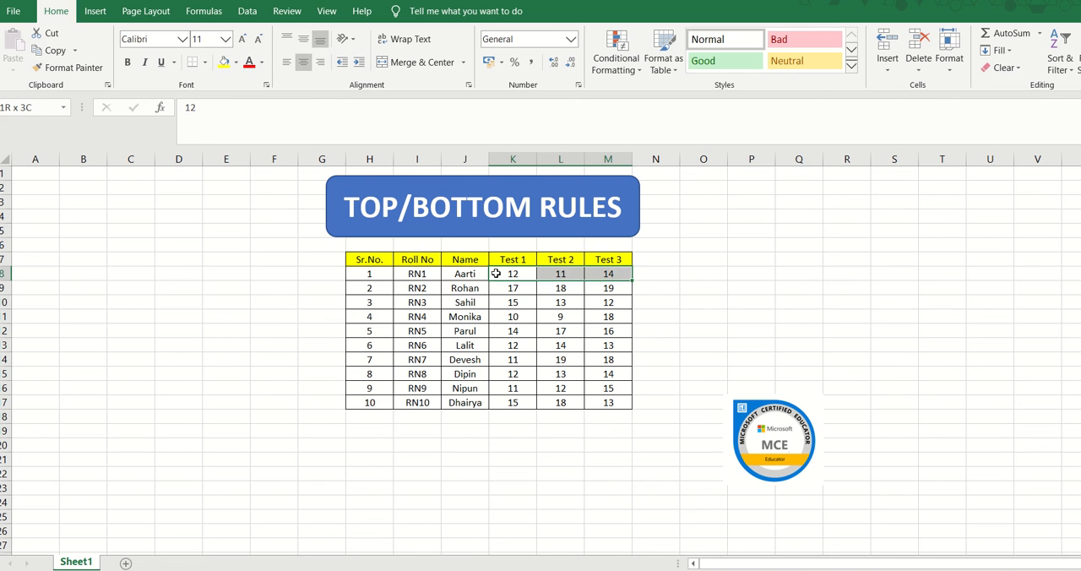
key(shift+Down)
key(shift+Down)
key(shift+Down)
key(shift+Down)
key(shift+Down)
key(shift+Down)
key(shift+Down)
key(shift+Down)
key(shift+Down)
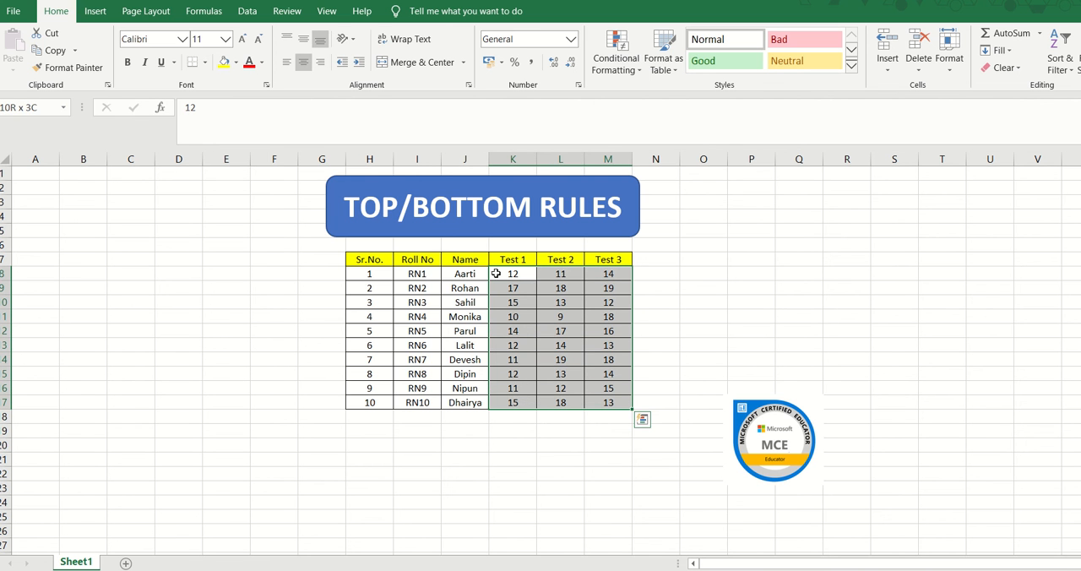
Preview a Bottom 10 Items rule on the selected test scores with 10 items, and cancel it
click(639, 72)
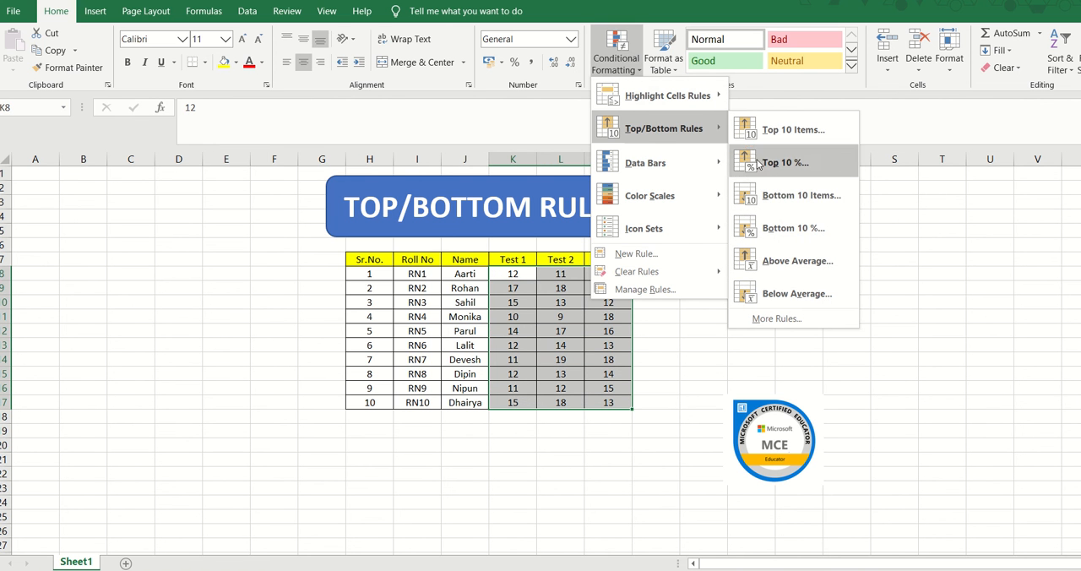
click(779, 199)
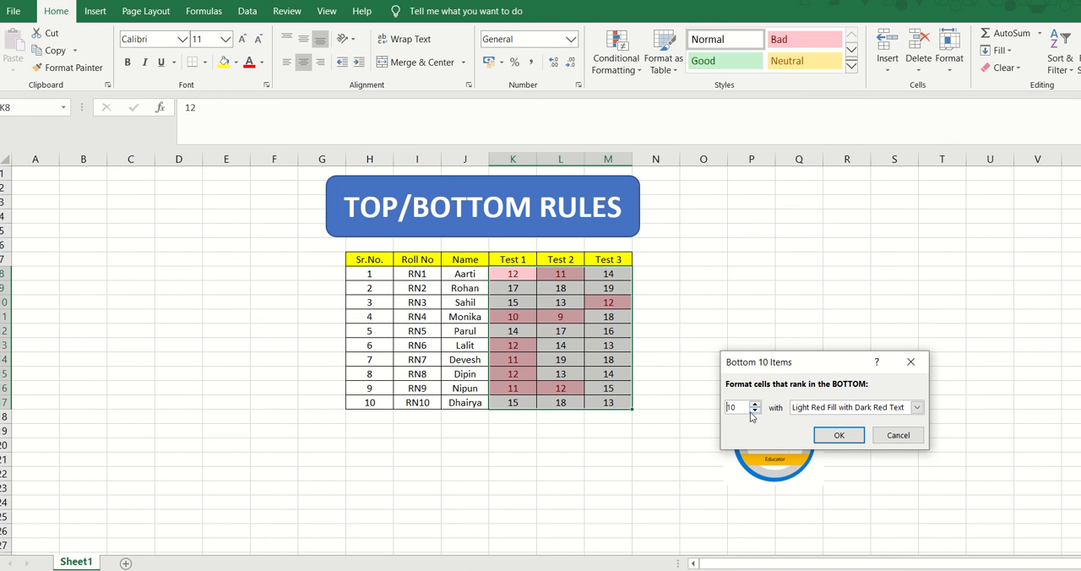
click(884, 435)
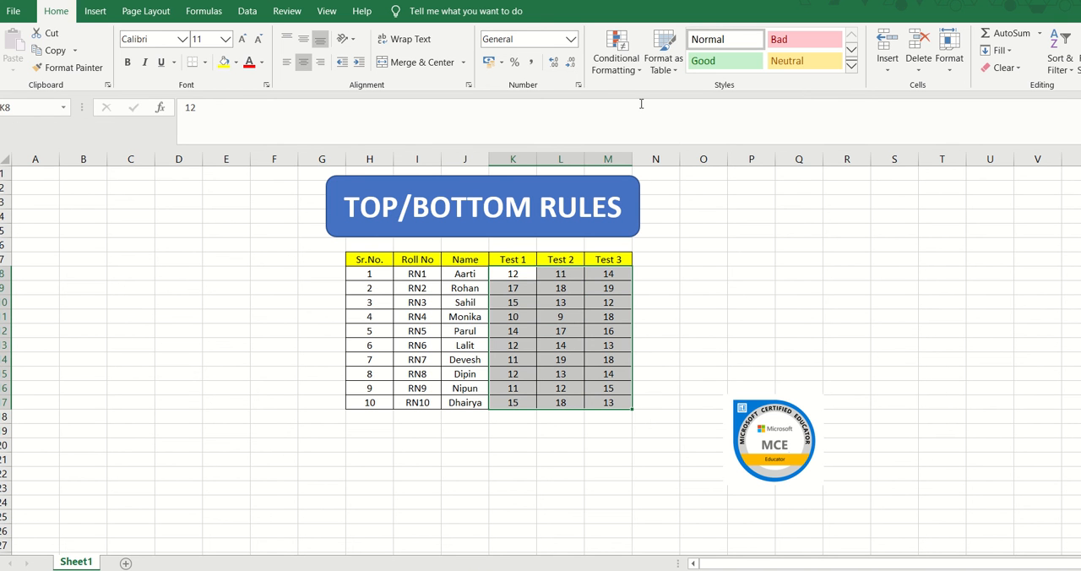
Preview a Bottom 10% rule on the selected test scores with Light Red Fill with Dark Red Text, and cancel it
click(615, 52)
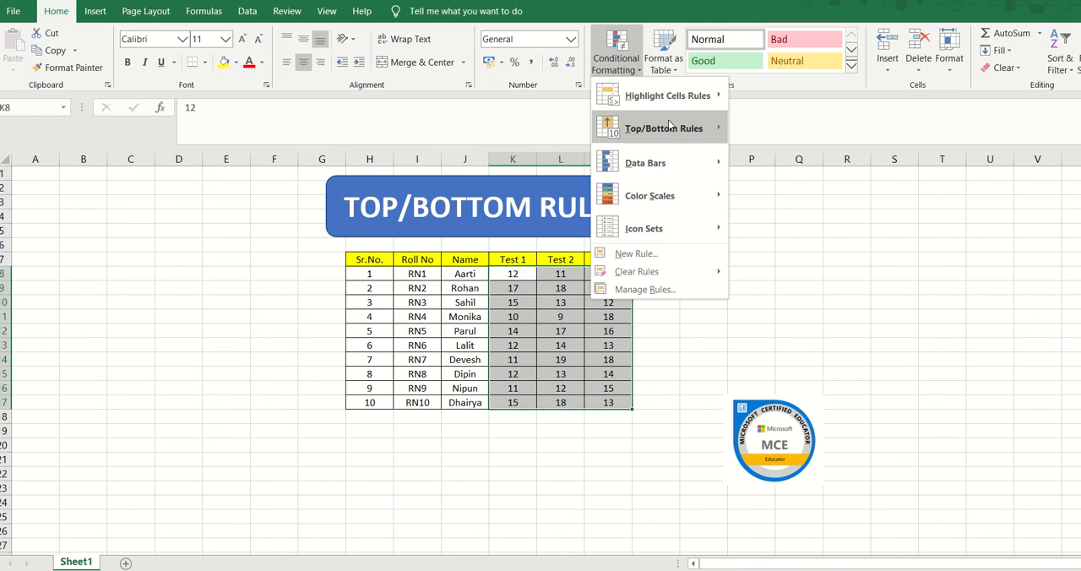
mouse_move(669, 125)
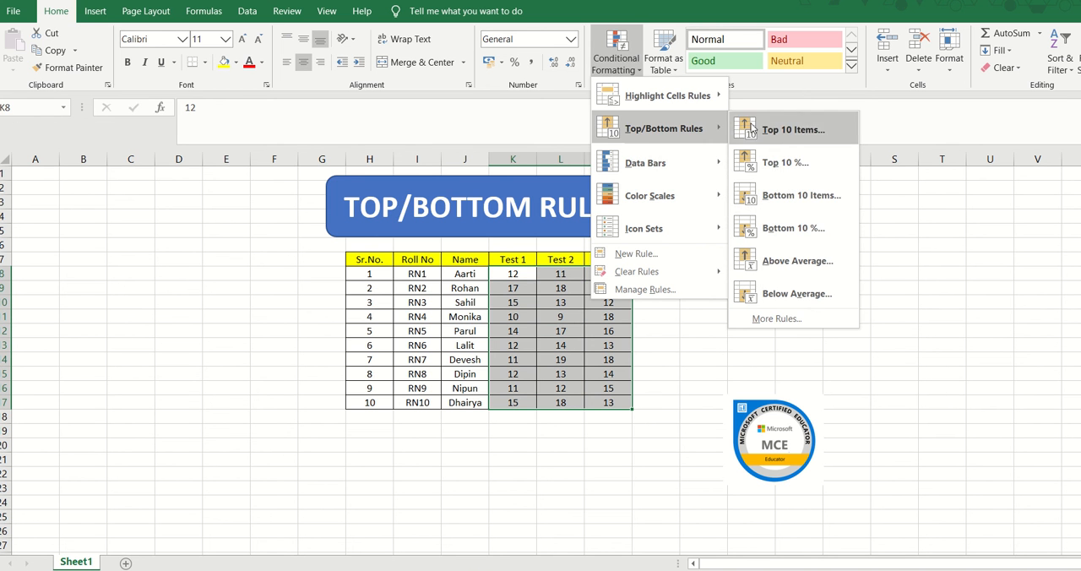
click(796, 242)
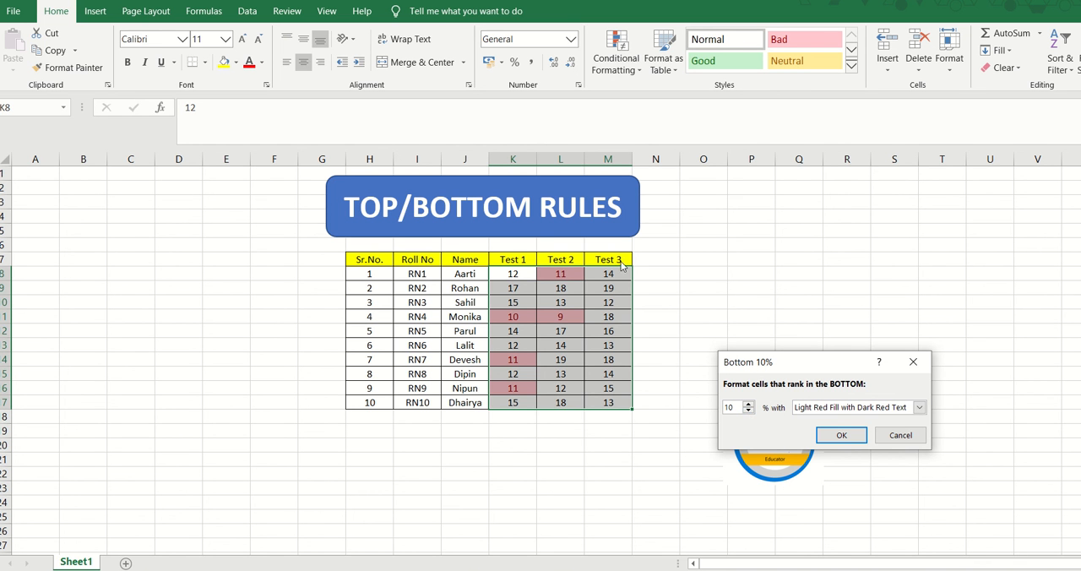
click(896, 436)
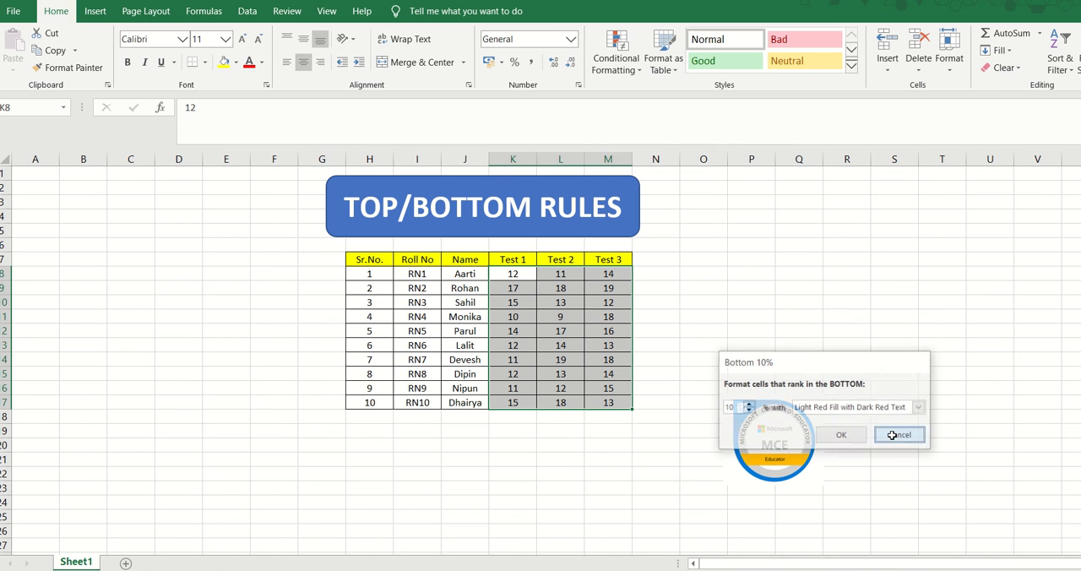
Preview an Above Average rule on the selected test scores with Light Red Fill with Dark Red Text, and cancel it
click(623, 68)
mouse_move(648, 132)
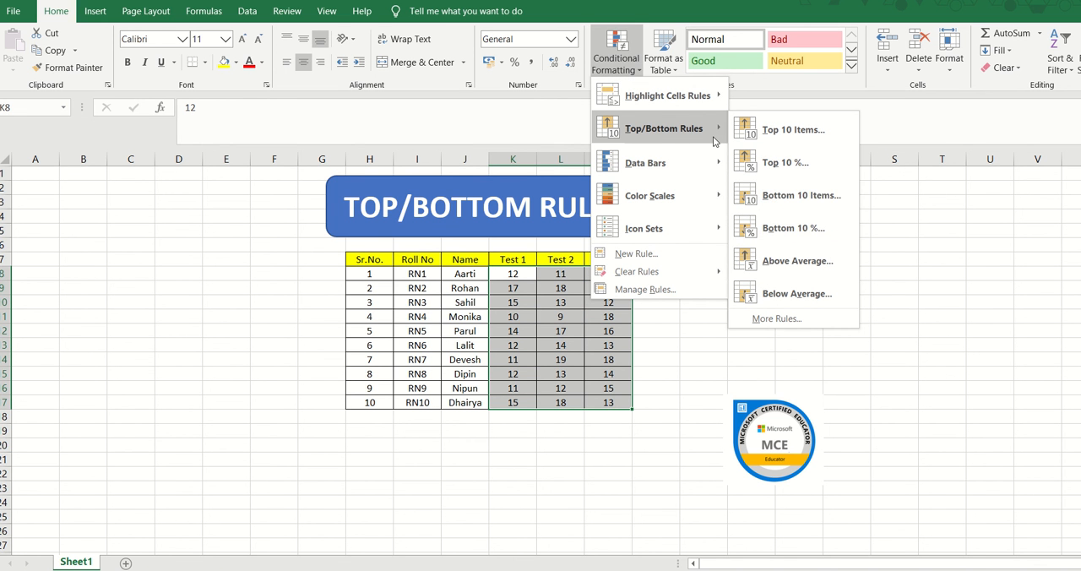
click(782, 270)
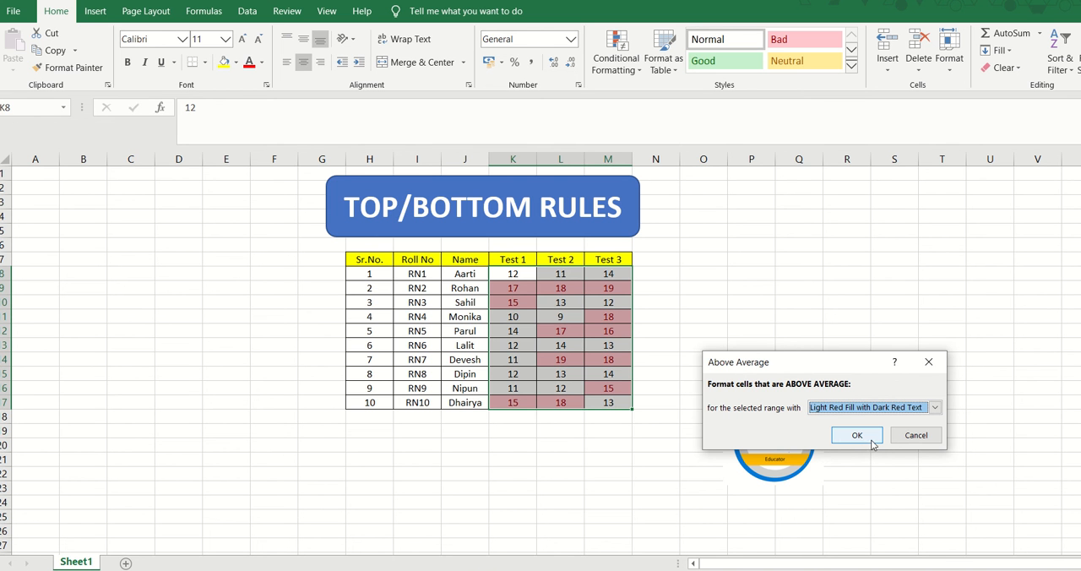
click(916, 435)
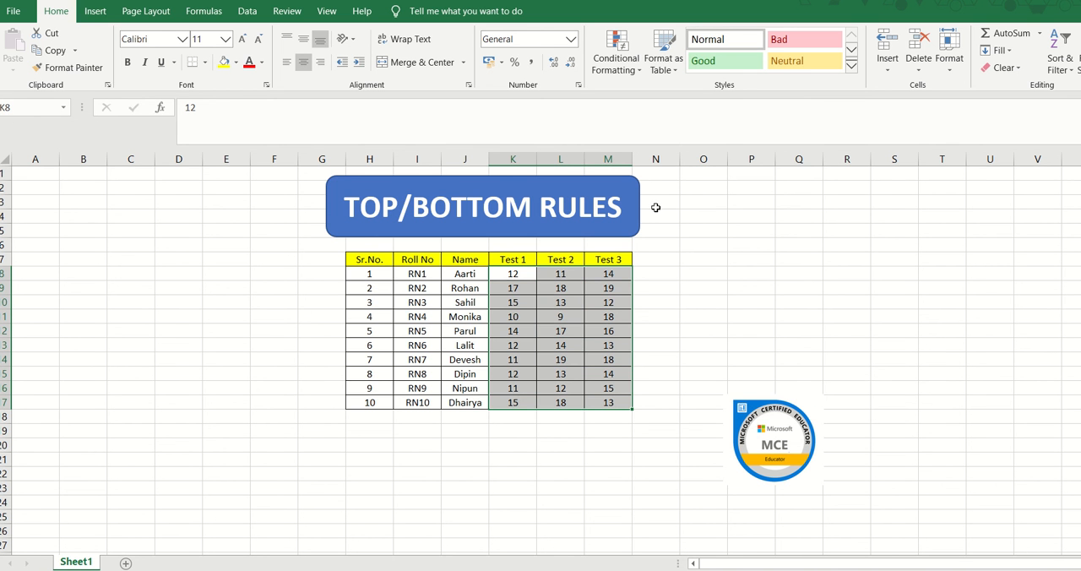
Preview a Below Average rule on the selected test scores with Light Red Fill with Dark Red Text, and cancel it
click(625, 68)
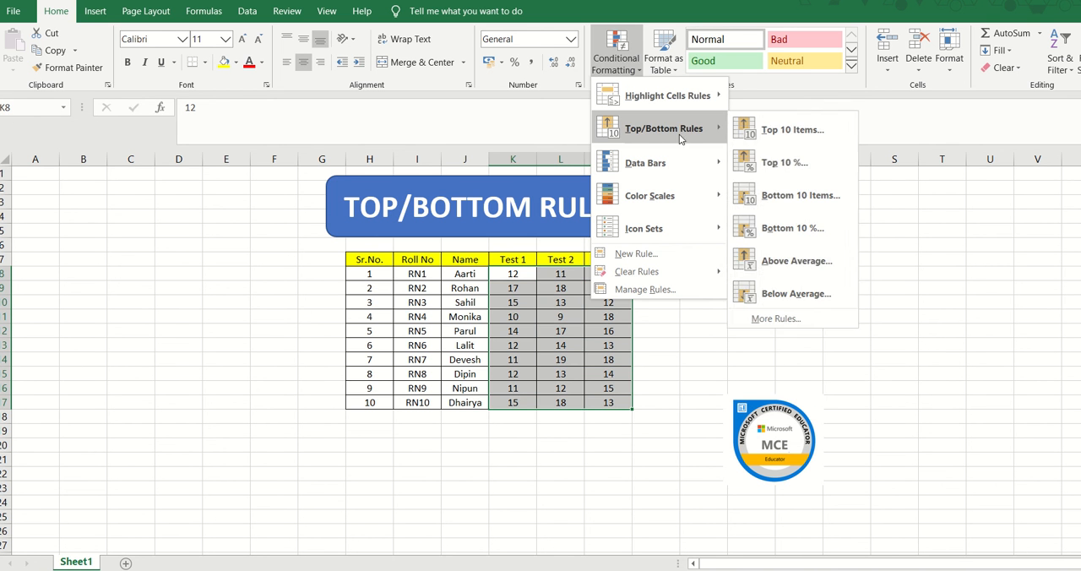
click(789, 294)
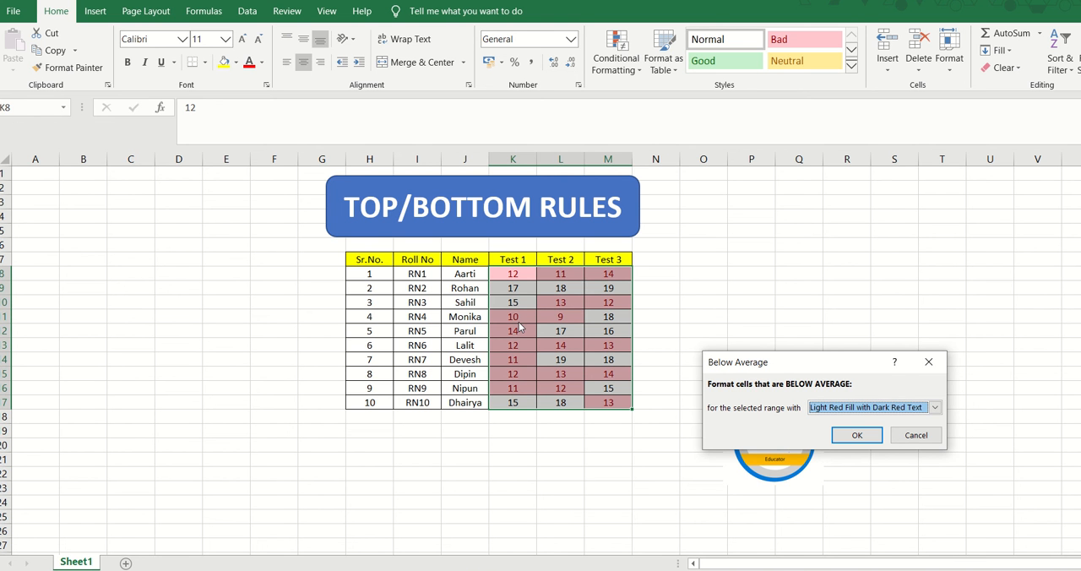
click(925, 439)
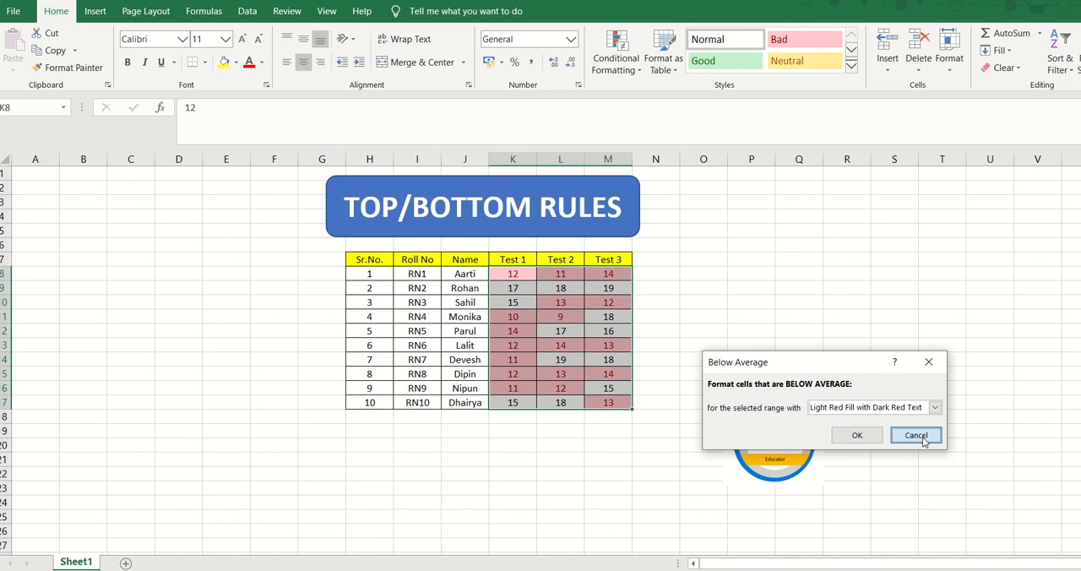
click(633, 71)
mouse_move(652, 138)
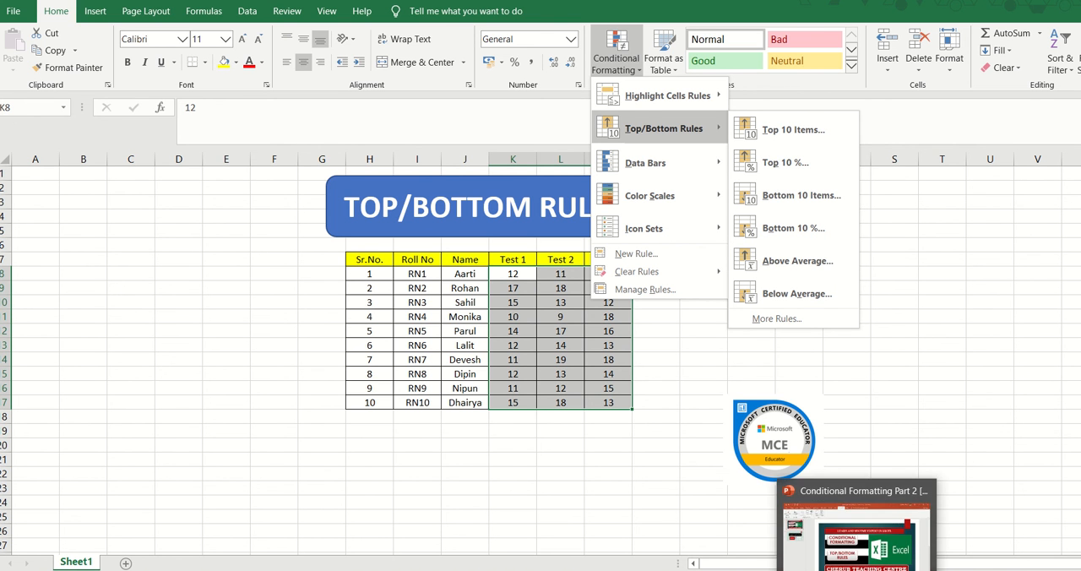
Switch to the Conditional Formatting Part 2 presentation in PowerPoint, go to slide 2, and start the slide show from the beginning
click(929, 534)
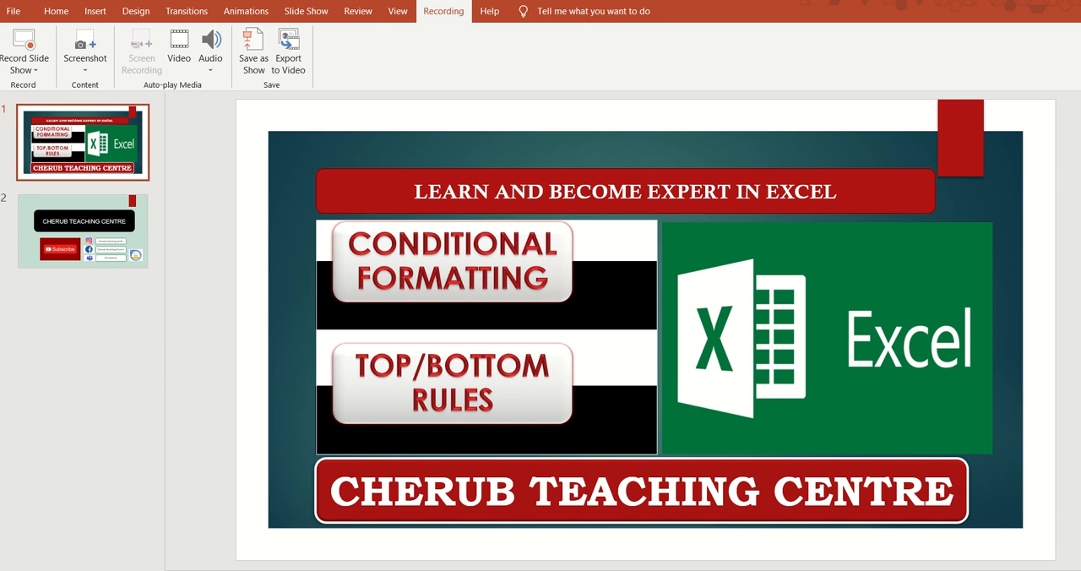
key(Down)
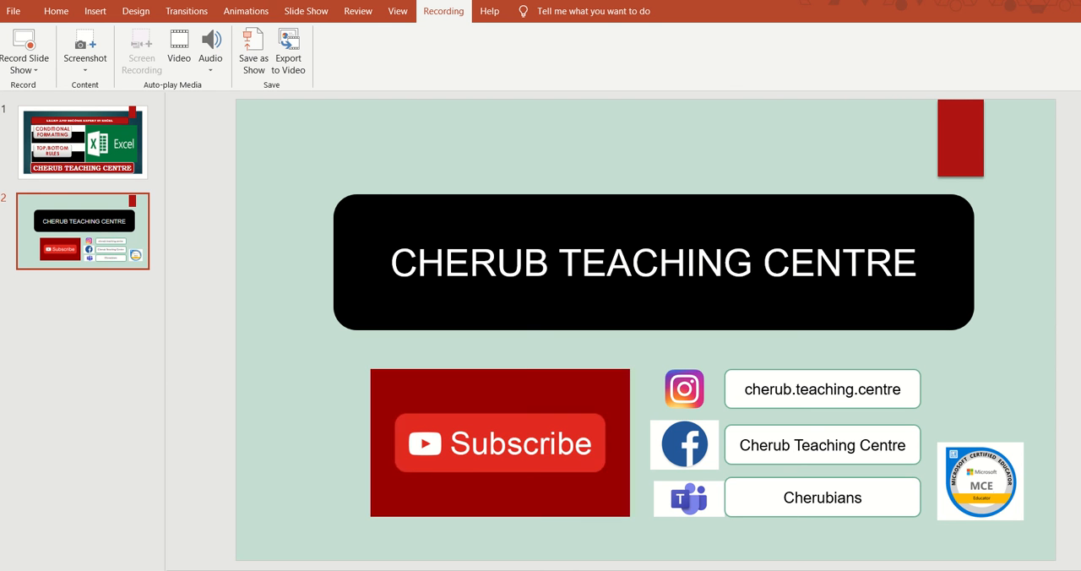
key(F5)
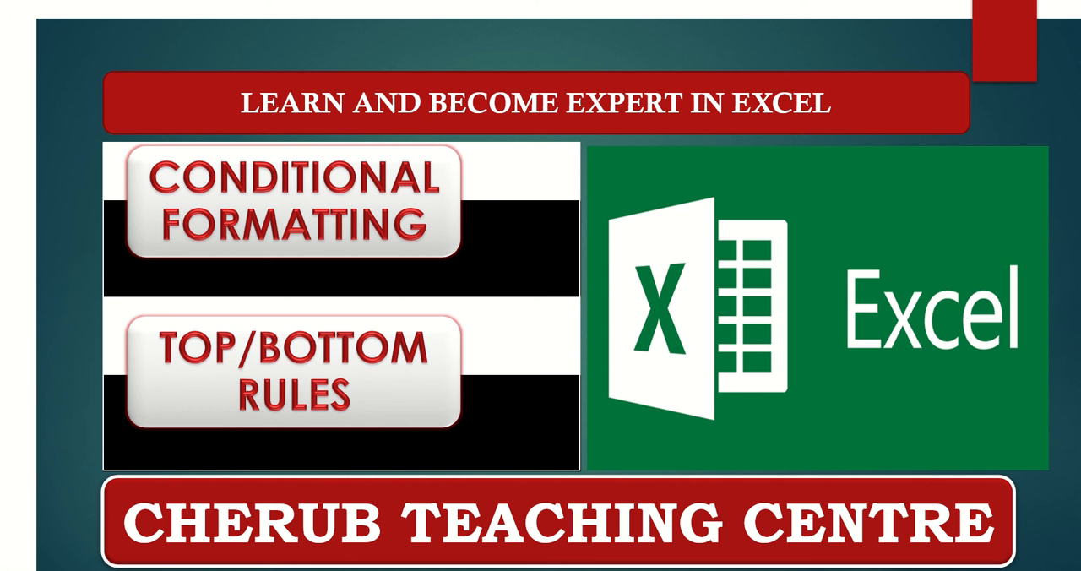